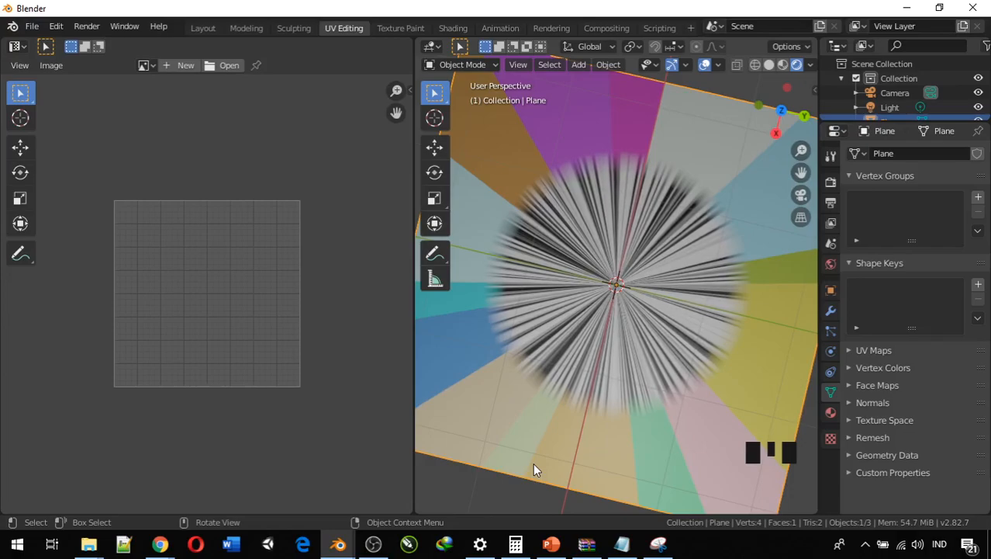
- Examine the plane's radial texture in the 3D view from several angles and distances
{"action": "middle_click_drag", "start_coordinate": [683, 324], "coordinate": [526, 322]}
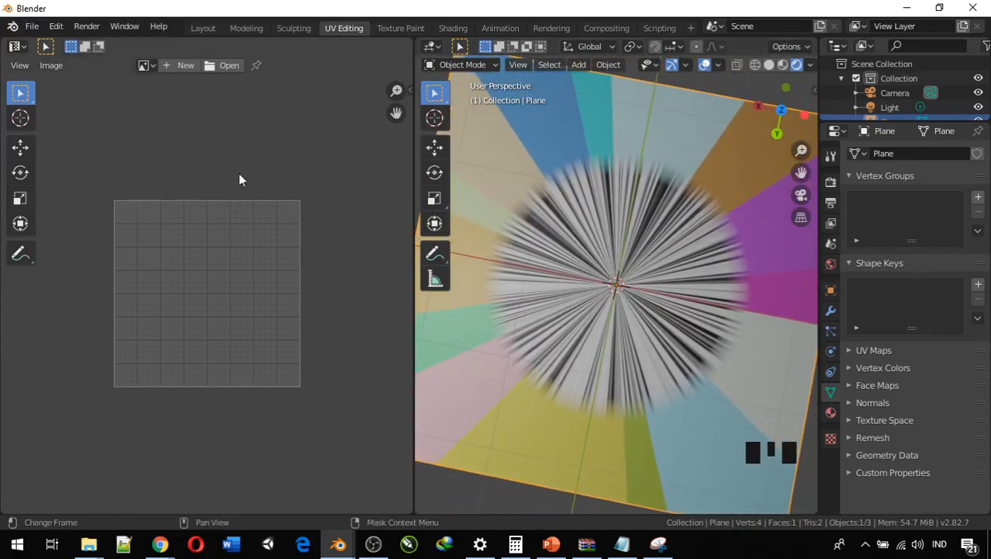
{"action": "scroll", "coordinate": [912, 284], "scroll_direction": "down", "scroll_amount": 2}
{"action": "scroll", "coordinate": [733, 318], "scroll_direction": "up", "scroll_amount": 1}
{"action": "scroll", "coordinate": [733, 318], "scroll_direction": "down", "scroll_amount": 2}
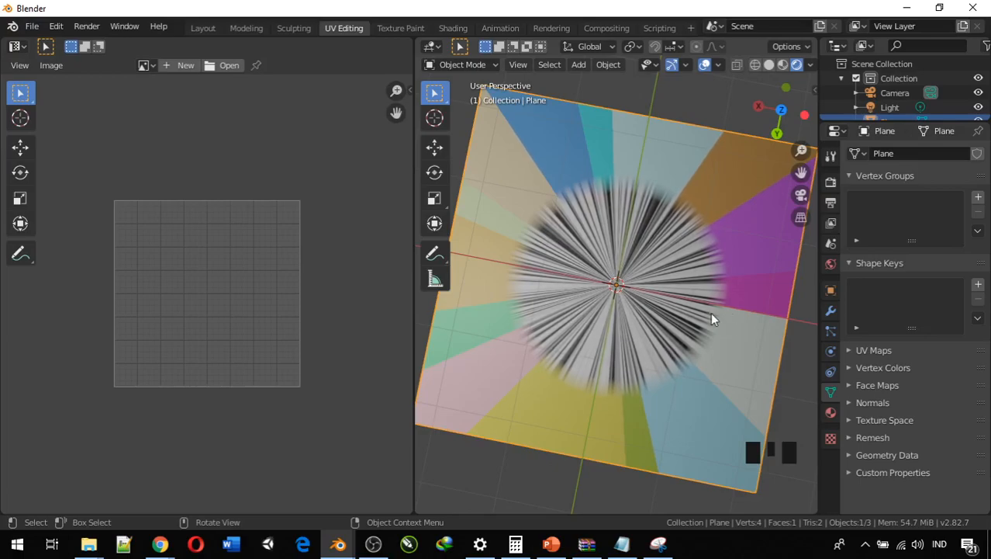
{"action": "scroll", "coordinate": [548, 159], "scroll_direction": "down", "scroll_amount": 3}
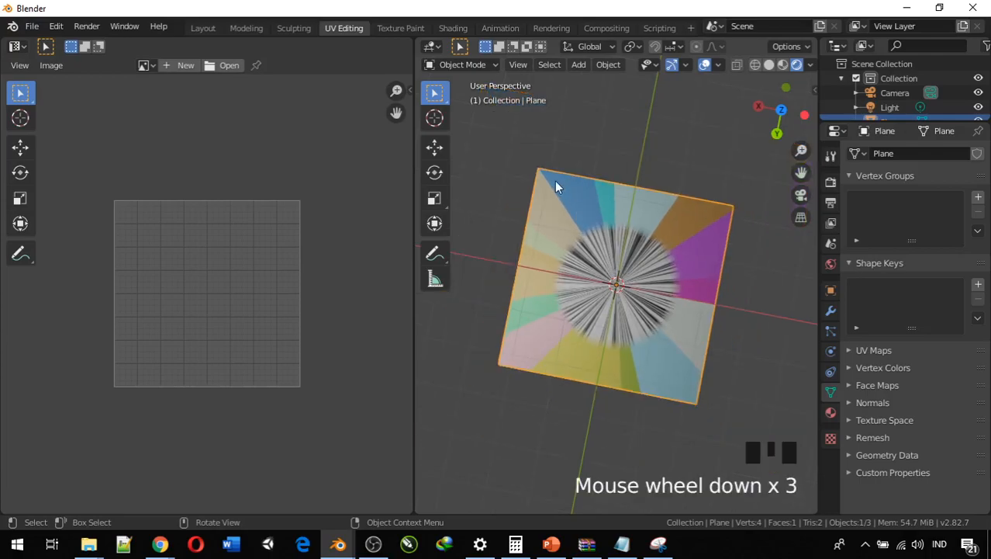
{"action": "middle_click_drag", "start_coordinate": [554, 182], "coordinate": [553, 217]}
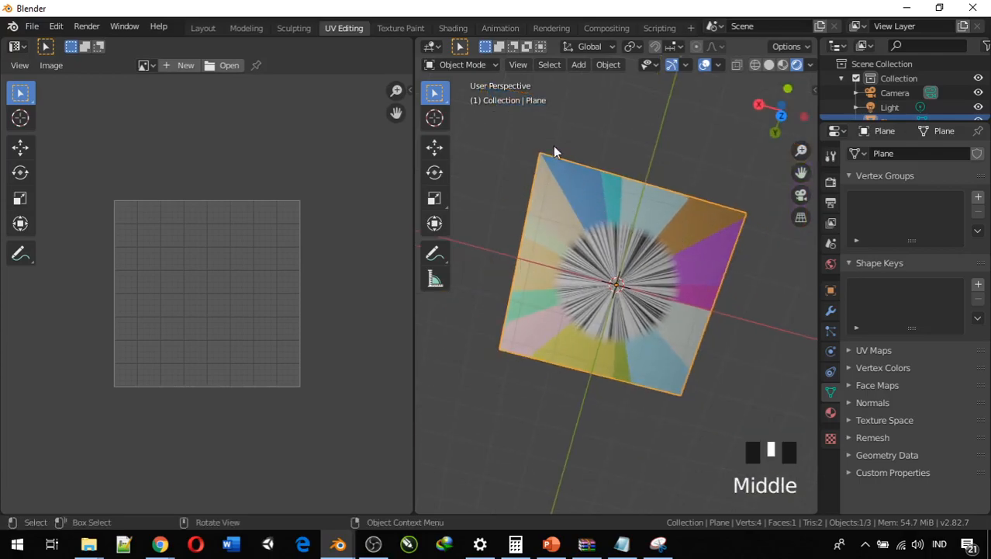
{"action": "middle_click_drag", "start_coordinate": [688, 292], "coordinate": [600, 219]}
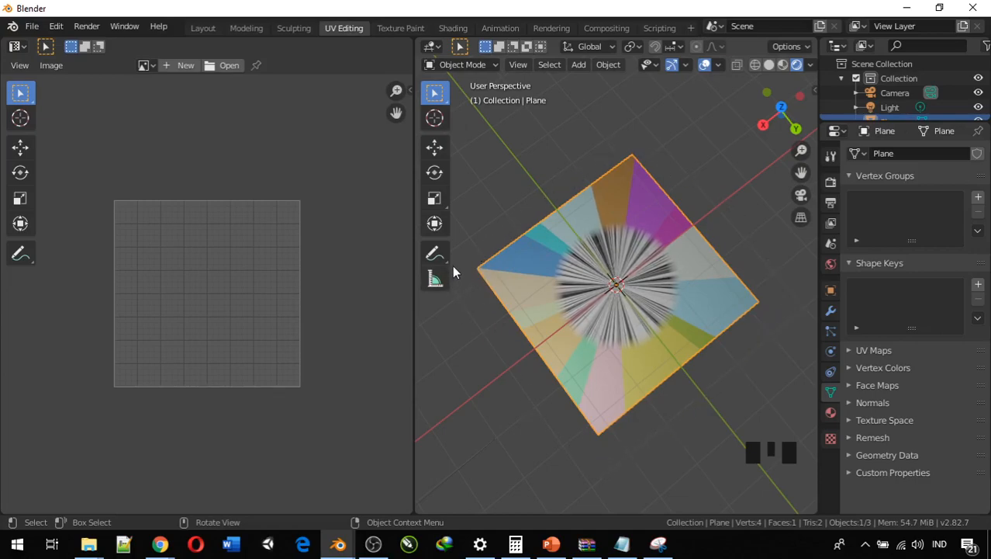
- Switch to the Shading workspace and inspect the Mapping, Gradient Texture and ColorRamp nodes of Material.001
{"action": "left_click", "coordinate": [453, 28]}
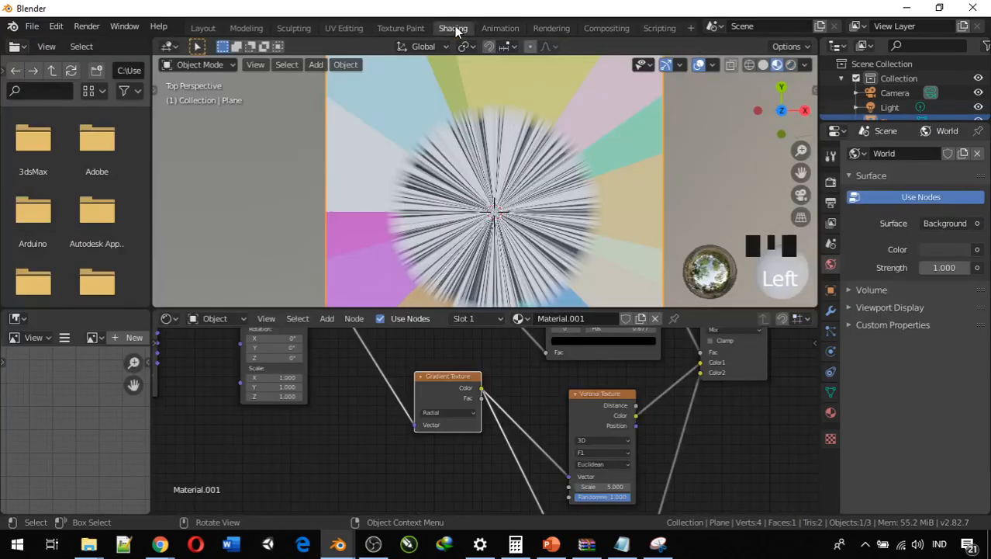
{"action": "middle_click_drag", "start_coordinate": [479, 392], "coordinate": [473, 491]}
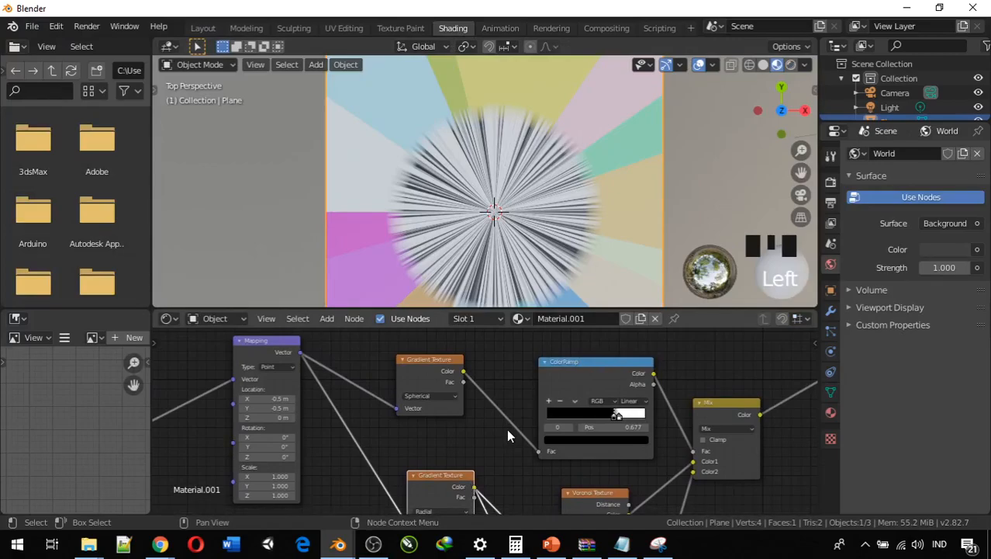
{"action": "middle_click_drag", "start_coordinate": [504, 433], "coordinate": [541, 430]}
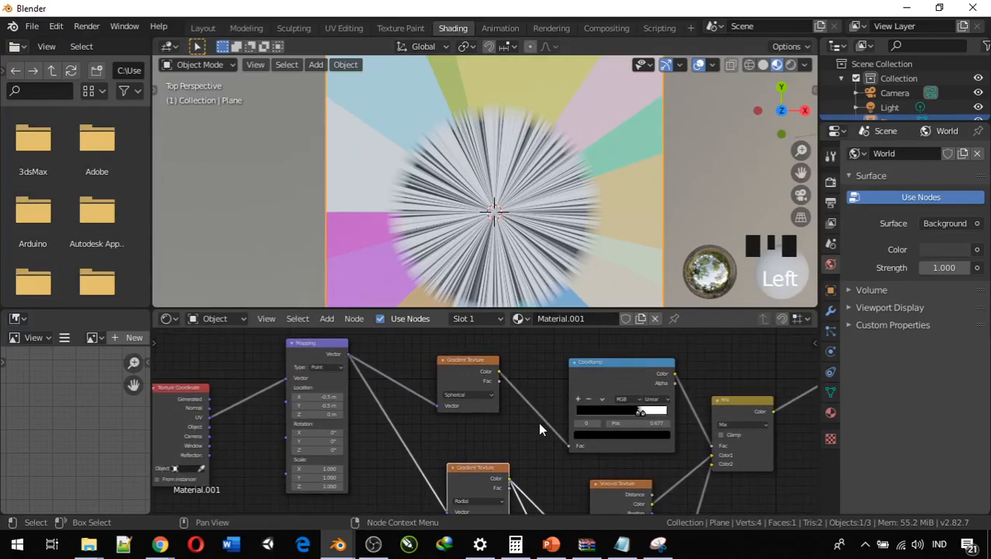
{"action": "key", "text": "shift+a"}
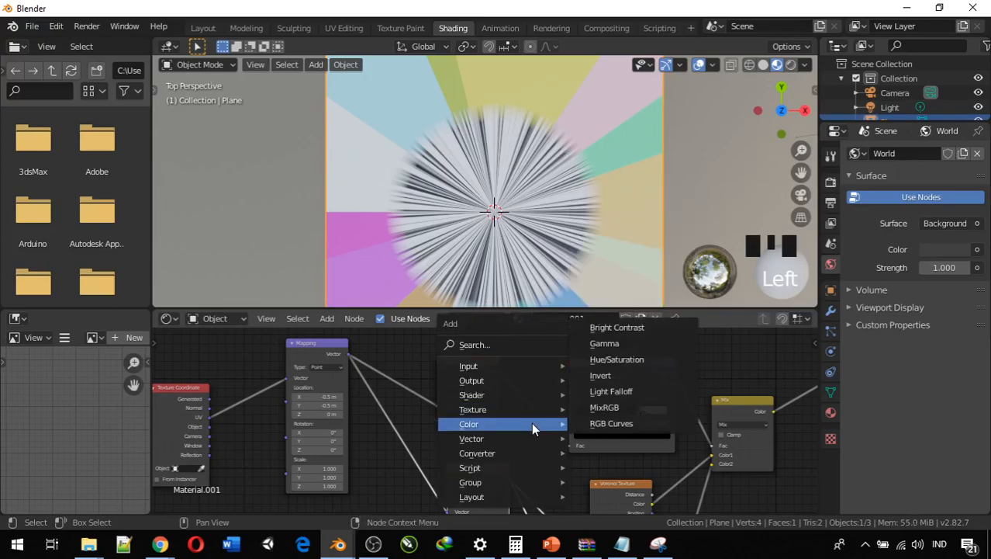
{"action": "mouse_move", "coordinate": [526, 435]}
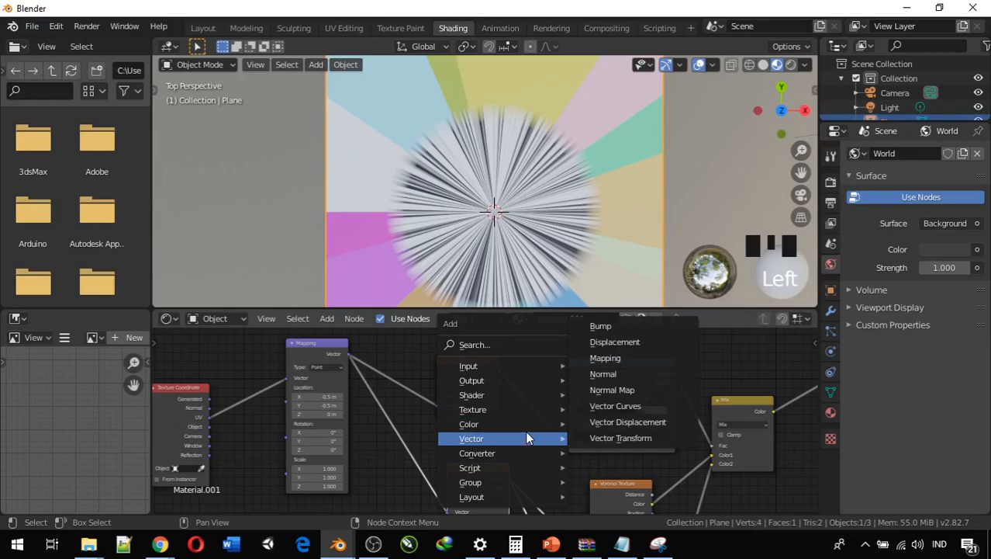
{"action": "mouse_move", "coordinate": [514, 452]}
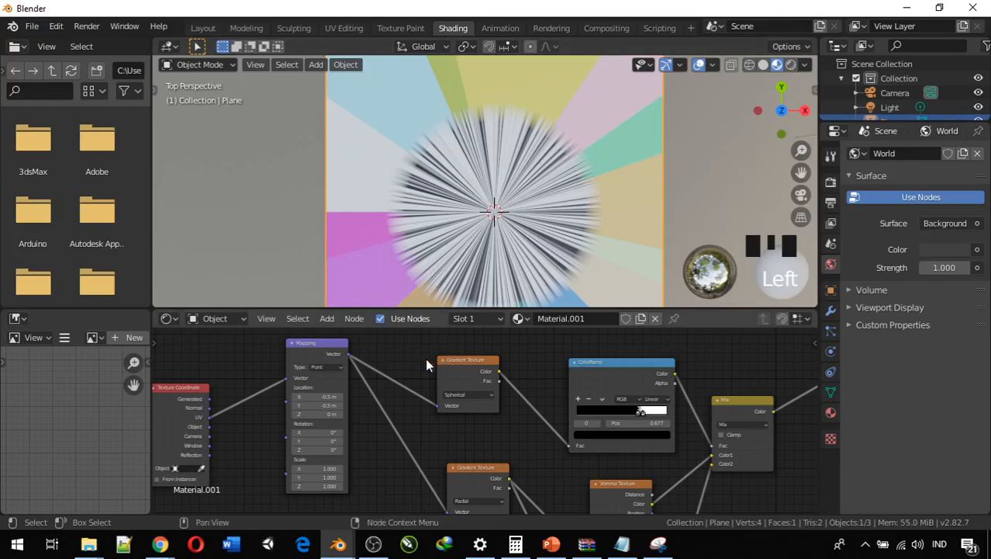
- Examine how Texture Coordinate and Mapping feed the Spherical and Radial Gradient Textures, the ColorRamp, the Voronoi Texture and the Mix node
{"action": "middle_click_drag", "start_coordinate": [401, 361], "coordinate": [460, 358]}
{"action": "scroll", "coordinate": [462, 365], "scroll_direction": "down", "scroll_amount": 1}
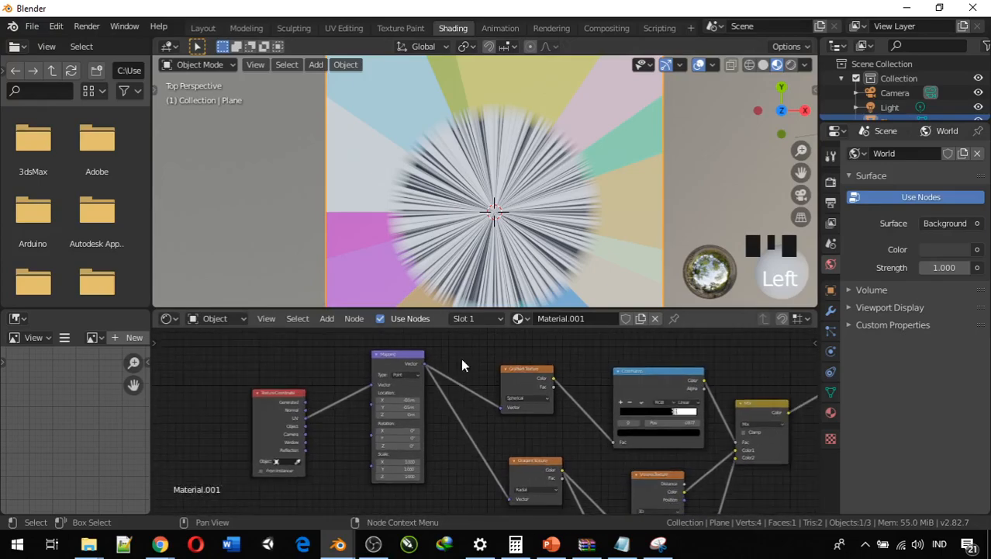
{"action": "scroll", "coordinate": [462, 373], "scroll_direction": "down", "scroll_amount": 1}
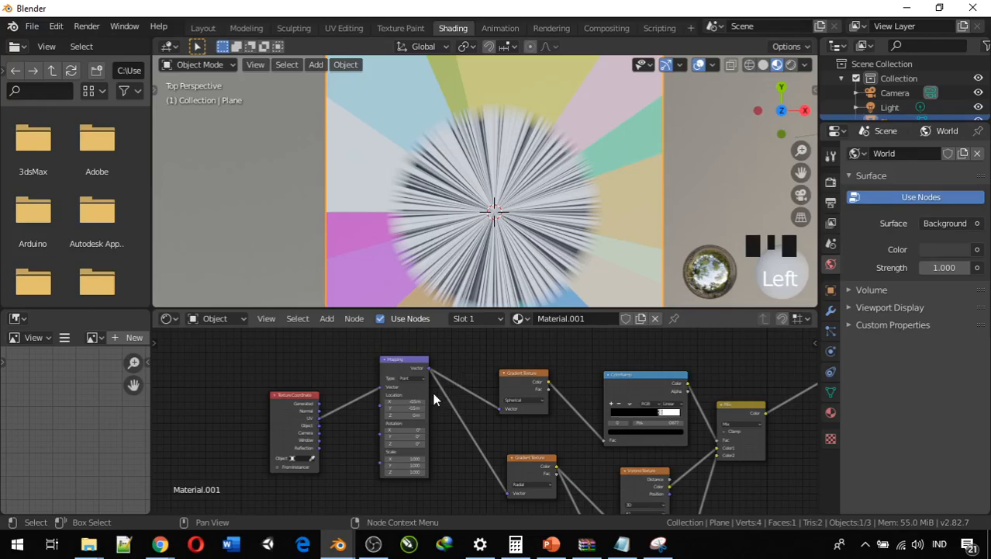
{"action": "middle_click_drag", "start_coordinate": [477, 357], "coordinate": [382, 326]}
{"action": "scroll", "coordinate": [378, 349], "scroll_direction": "down", "scroll_amount": 2}
{"action": "scroll", "coordinate": [468, 496], "scroll_direction": "up", "scroll_amount": 2}
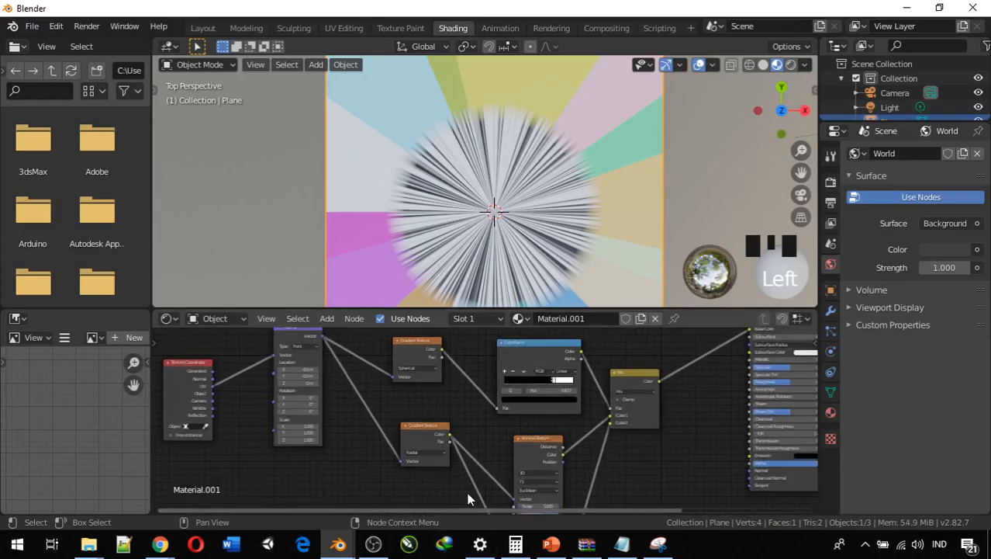
{"action": "scroll", "coordinate": [463, 477], "scroll_direction": "down", "scroll_amount": 1}
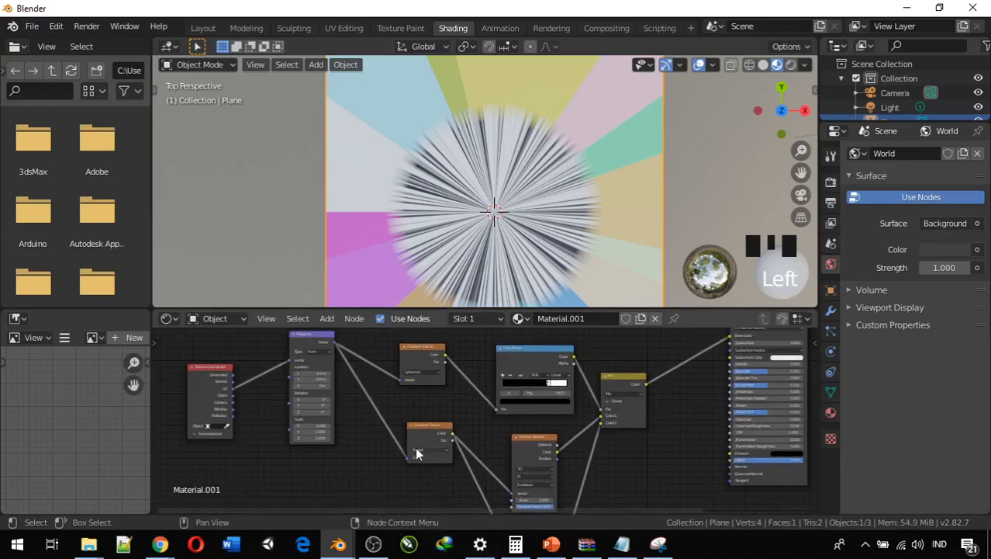
{"action": "middle_click_drag", "start_coordinate": [377, 429], "coordinate": [382, 443]}
{"action": "scroll", "coordinate": [381, 443], "scroll_direction": "down", "scroll_amount": 1}
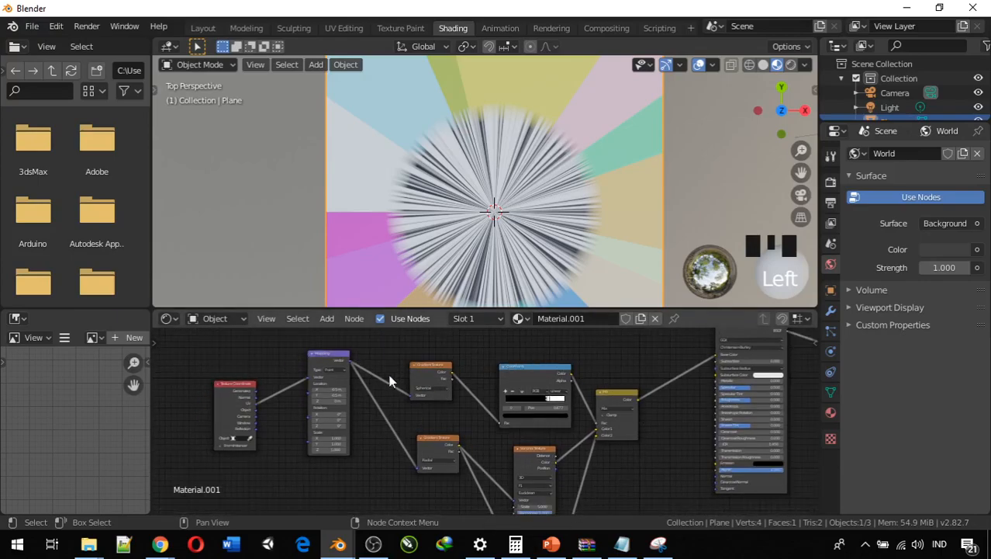
{"action": "scroll", "coordinate": [650, 464], "scroll_direction": "up", "scroll_amount": 4}
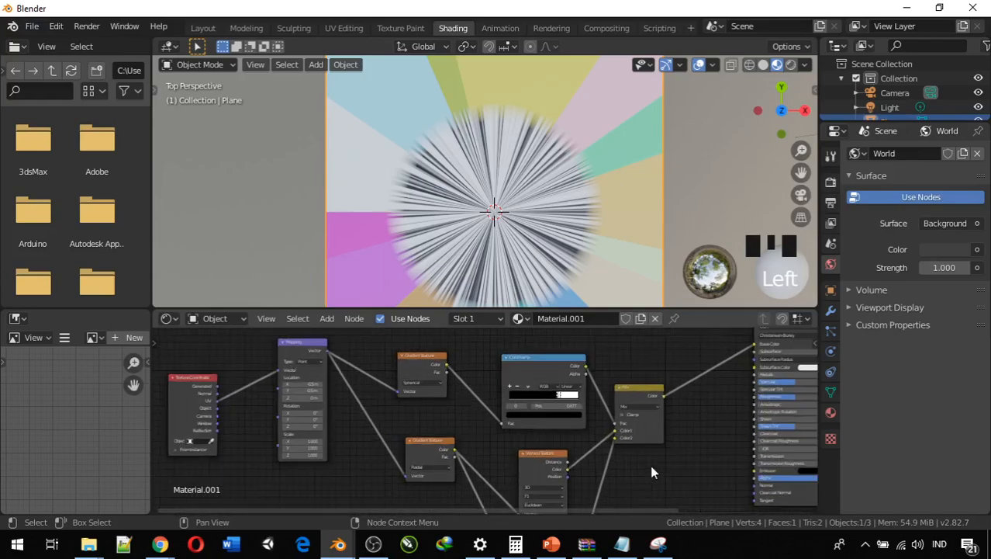
{"action": "mouse_move", "coordinate": [648, 463]}
{"action": "middle_mouse_down"}
{"action": "mouse_move", "coordinate": [377, 343]}
{"action": "mouse_move", "coordinate": [481, 486]}
{"action": "mouse_move", "coordinate": [582, 443]}
{"action": "mouse_move", "coordinate": [638, 470]}
{"action": "middle_mouse_up"}
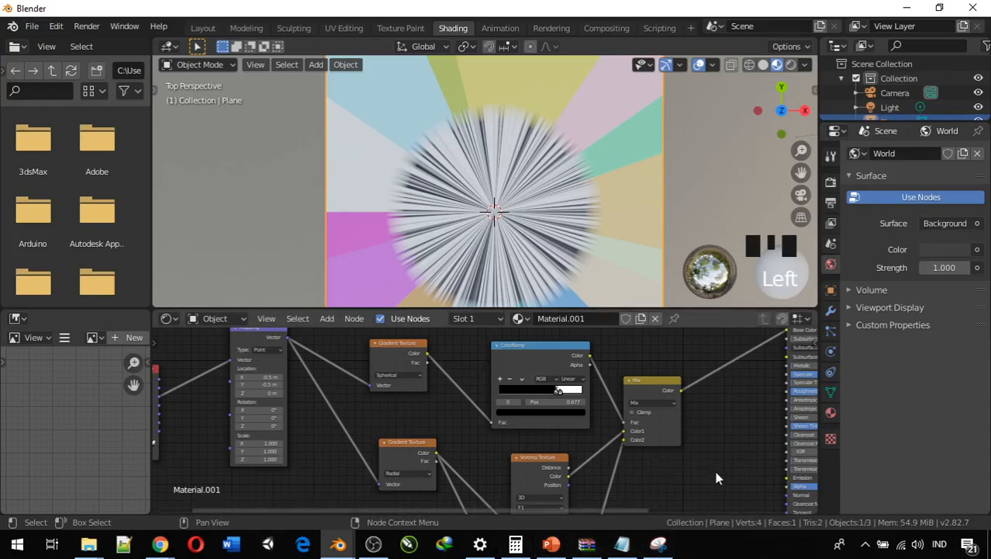
- Compare the complete node tree up to the Material Output with the whole textured plane, viewing the plane from different angles
{"action": "scroll", "coordinate": [380, 219], "scroll_direction": "down", "scroll_amount": 4}
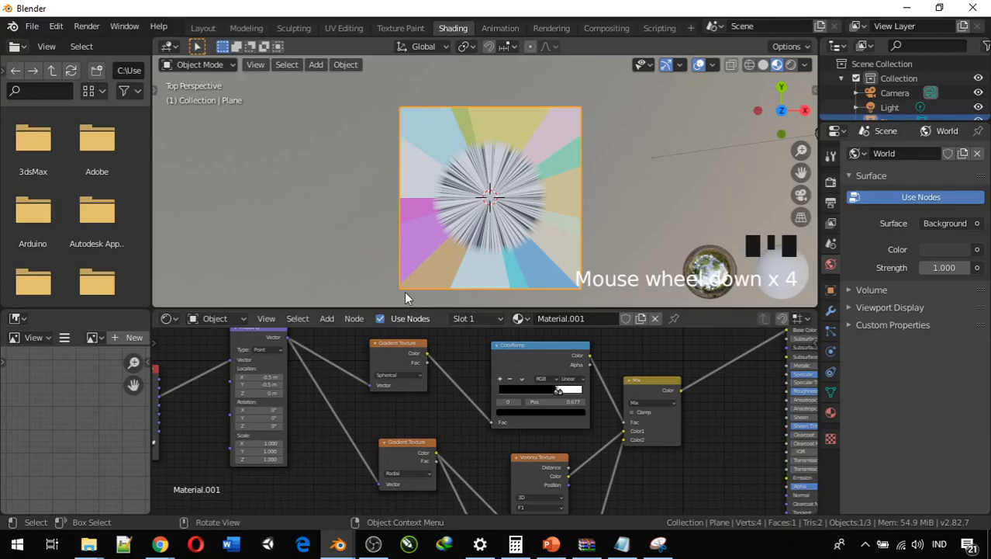
{"action": "scroll", "coordinate": [277, 374], "scroll_direction": "down", "scroll_amount": 3}
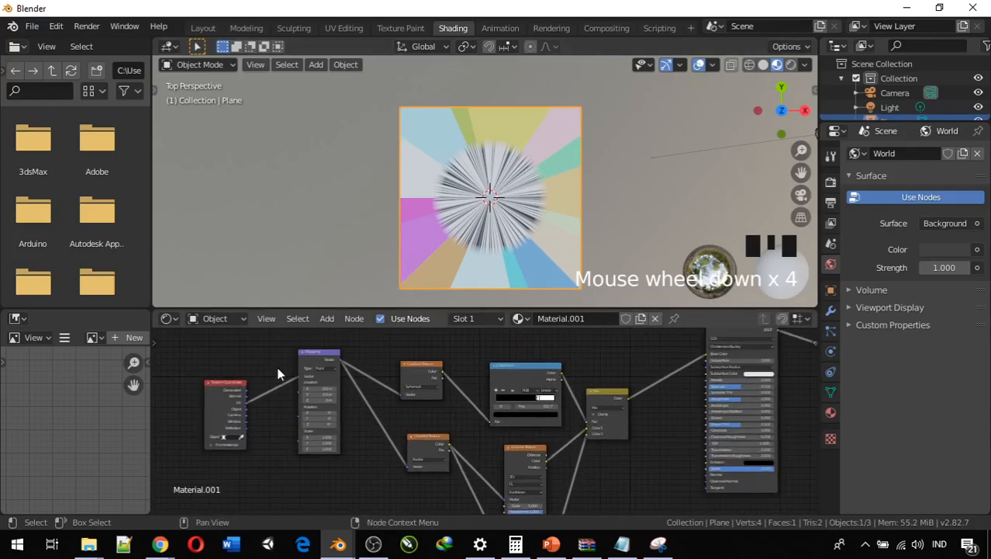
{"action": "scroll", "coordinate": [347, 365], "scroll_direction": "down", "scroll_amount": 1}
{"action": "middle_click_drag", "start_coordinate": [347, 365], "coordinate": [350, 356]}
{"action": "scroll", "coordinate": [350, 356], "scroll_direction": "down", "scroll_amount": 2}
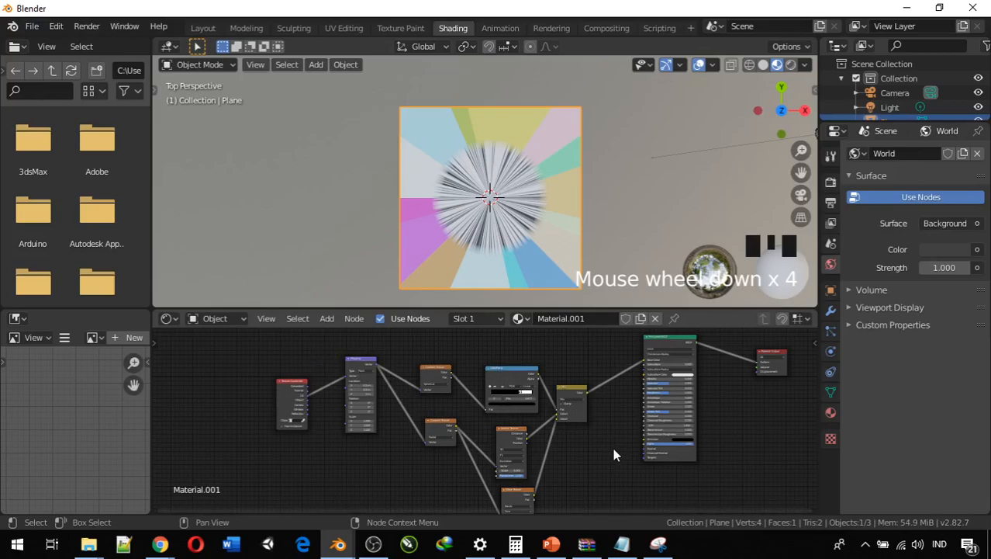
{"action": "middle_click_drag", "start_coordinate": [378, 212], "coordinate": [329, 215]}
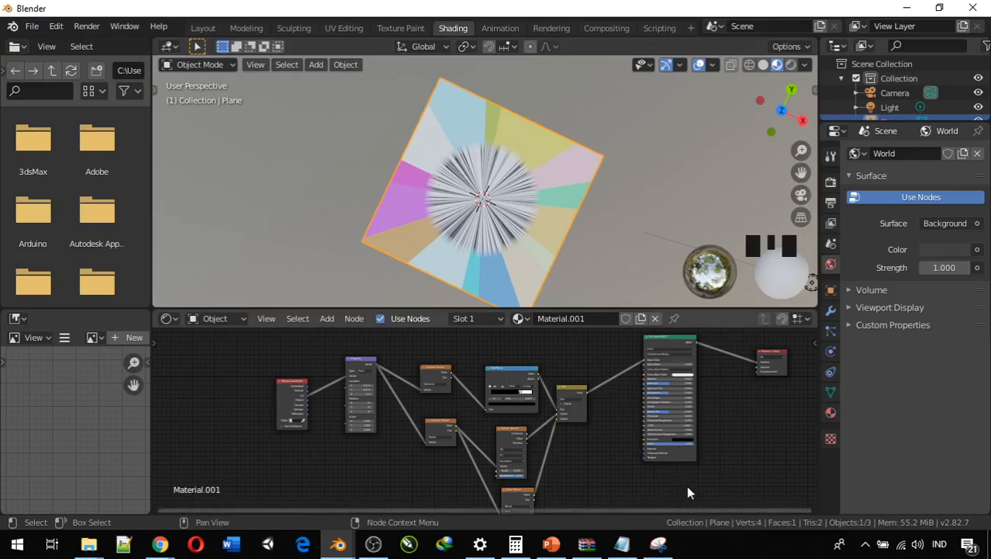
{"action": "middle_click_drag", "start_coordinate": [413, 181], "coordinate": [445, 181]}
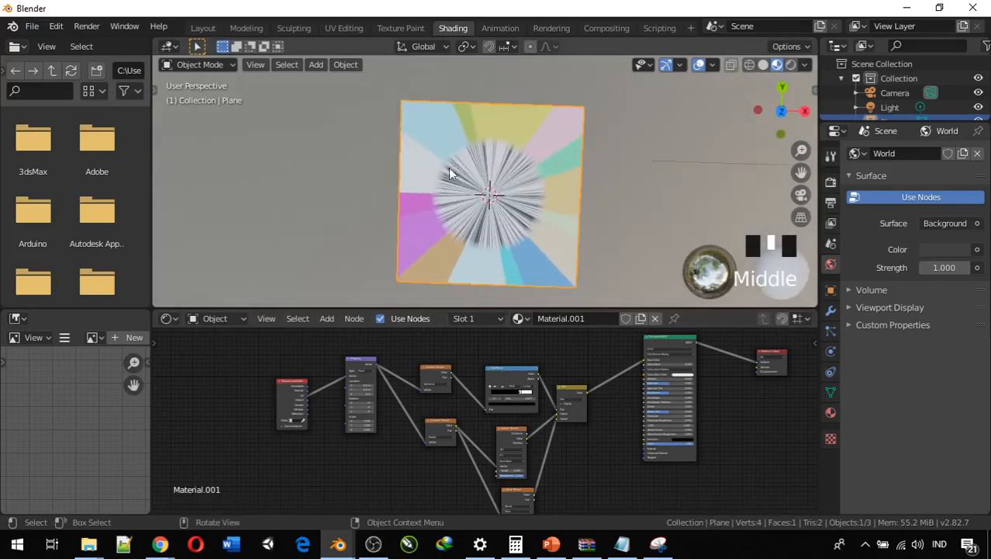
- Return to the UV Editing workspace and select the plane's corner vertex nearest the viewer in Edit Mode
{"action": "left_click", "coordinate": [349, 29]}
{"action": "left_click", "coordinate": [556, 437]}
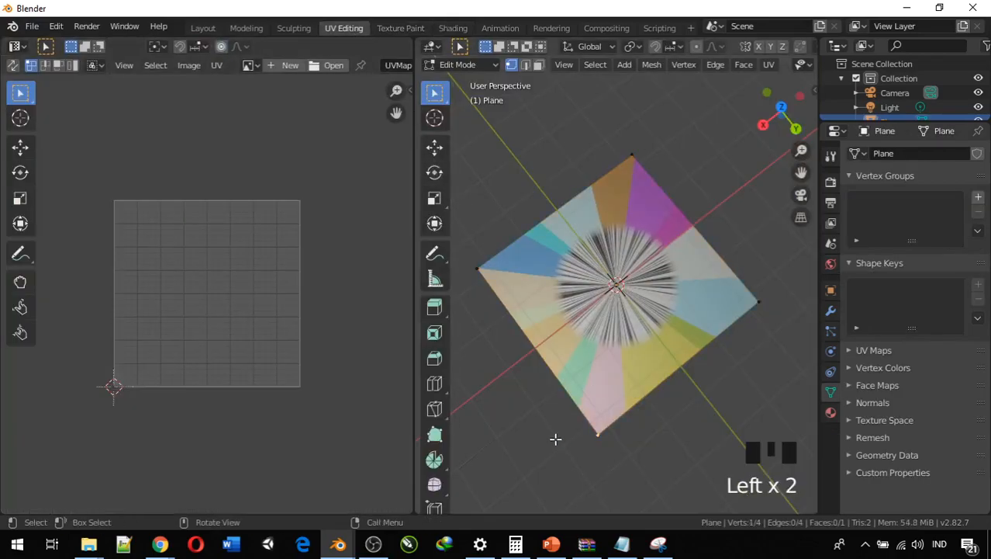